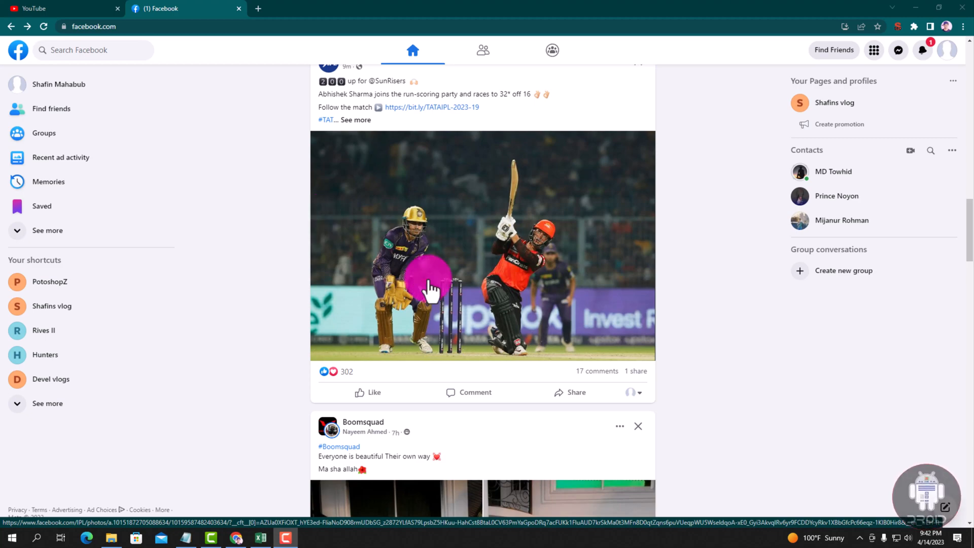
pyautogui.scroll(5, 428, 290)
pyautogui.scroll(5, 429, 289)
pyautogui.scroll(5, 434, 294)
pyautogui.scroll(4, 434, 294)
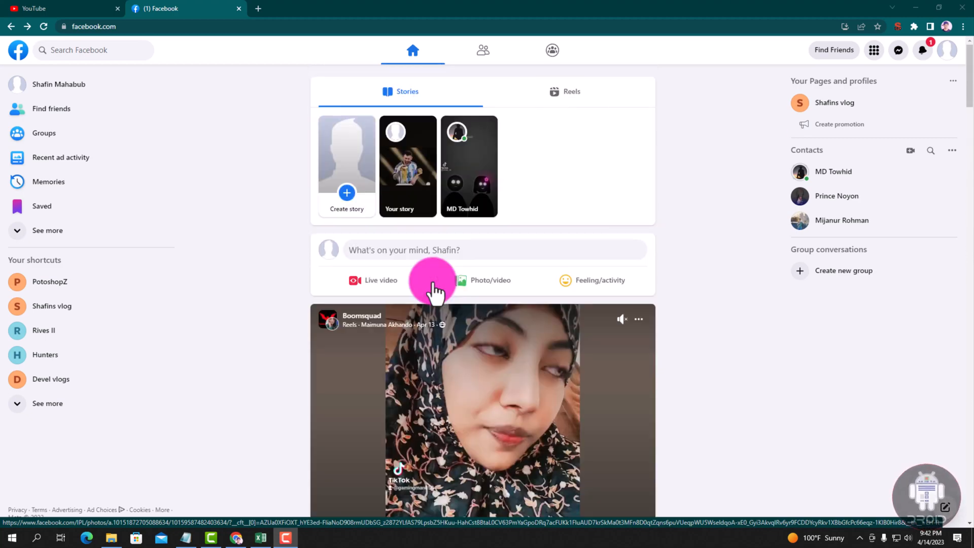
# - Start a photo story and load the Cristiano_Ronaldo image from Downloads into the preview
pyautogui.click(352, 171)
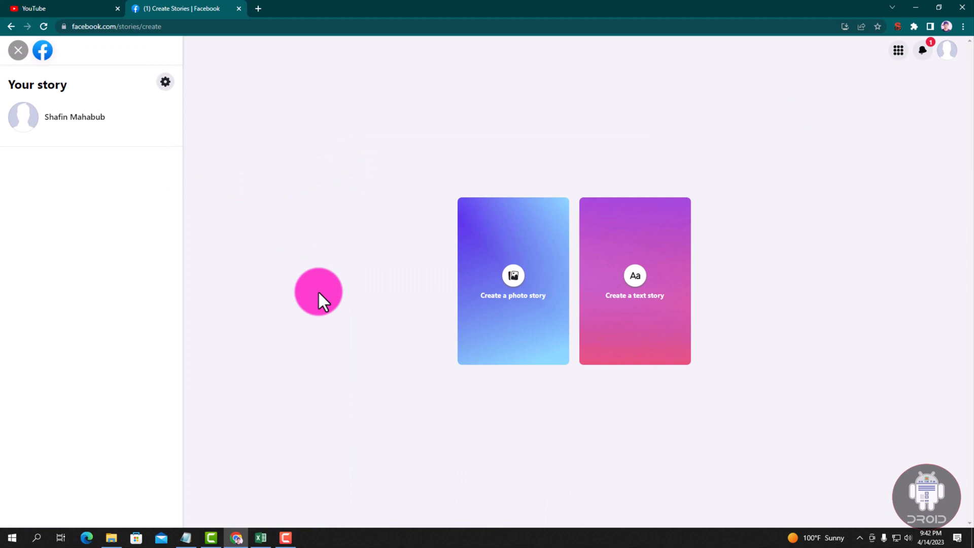
pyautogui.click(527, 331)
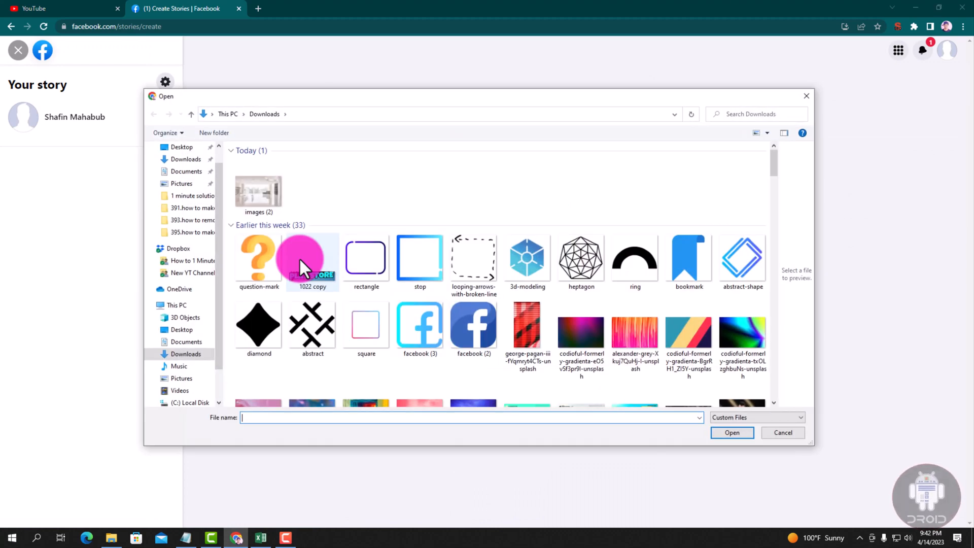
pyautogui.scroll(-10, 406, 276)
pyautogui.scroll(4, 408, 277)
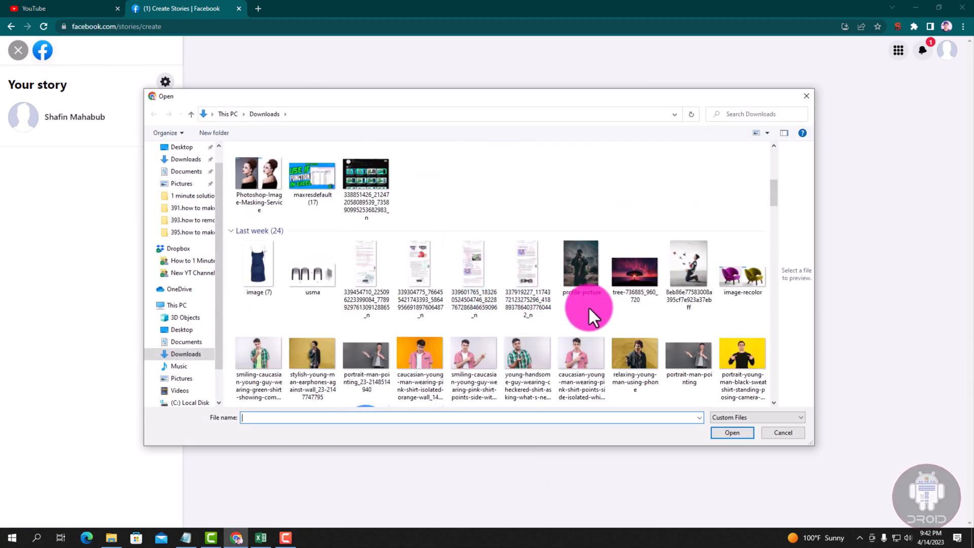
pyautogui.scroll(2, 636, 313)
pyautogui.click(691, 247)
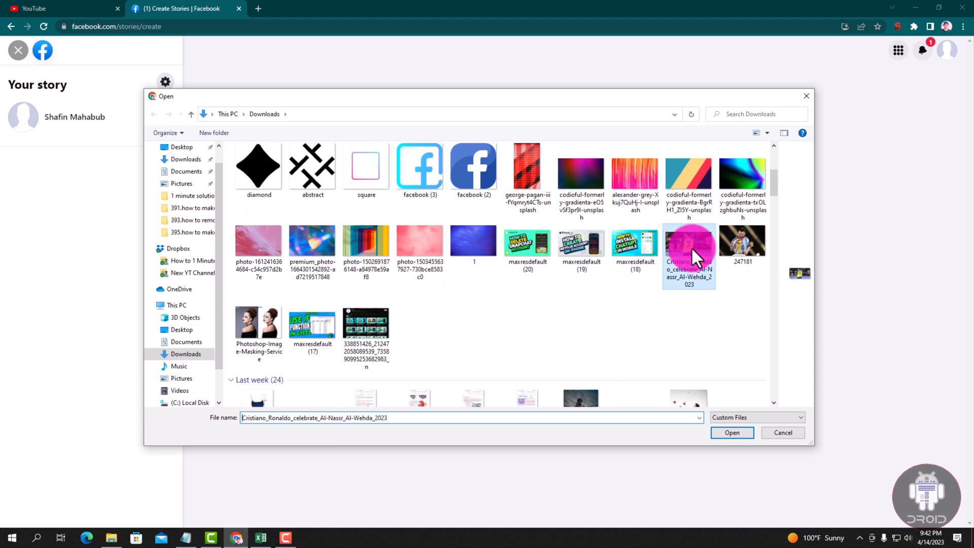
pyautogui.click(726, 426)
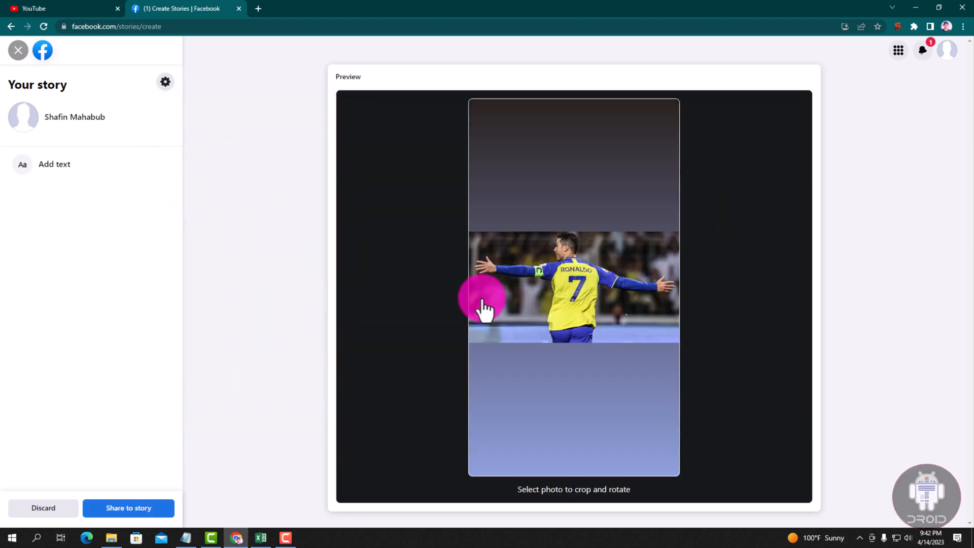
# - Bring up Story privacy from the gear beside Your story
pyautogui.click(165, 82)
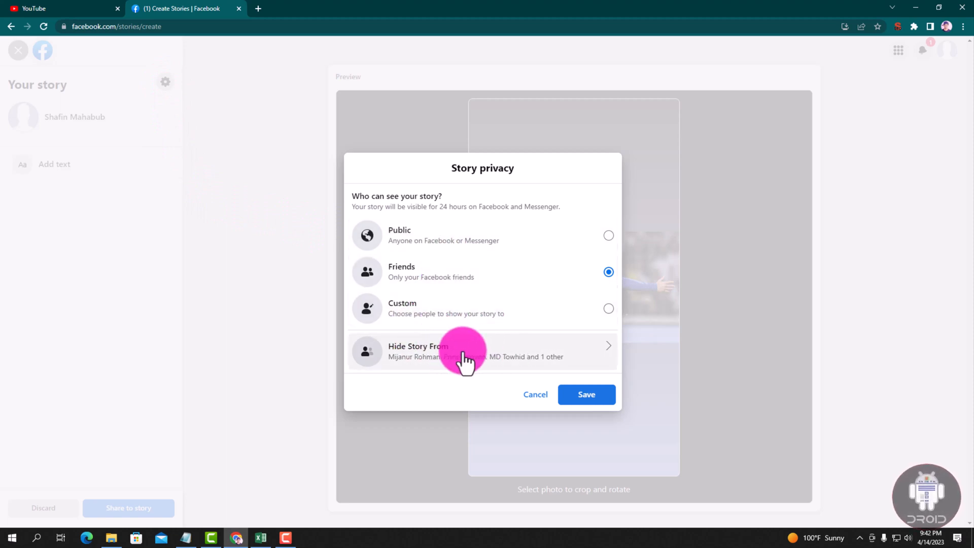
# - In Hide Story From, clear the four previously checked people
pyautogui.click(480, 352)
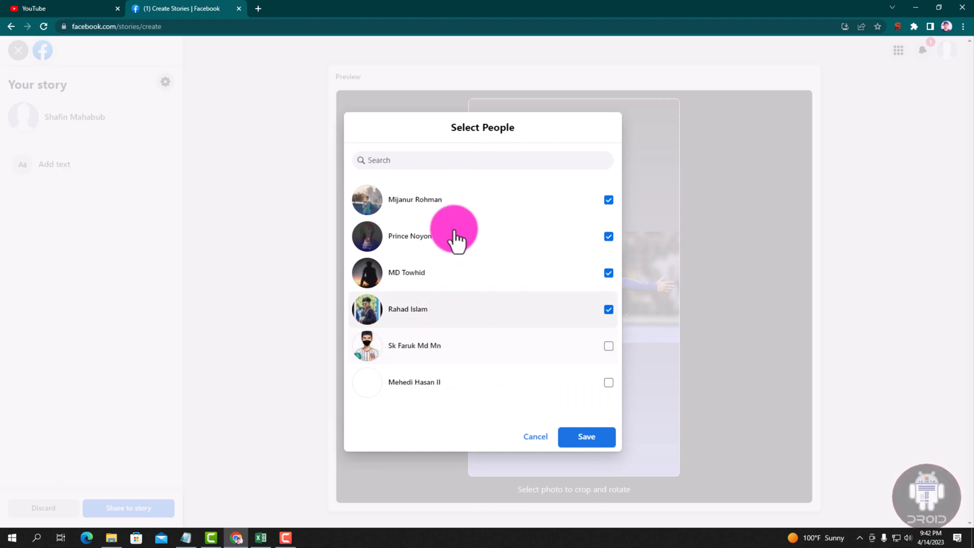
pyautogui.click(609, 311)
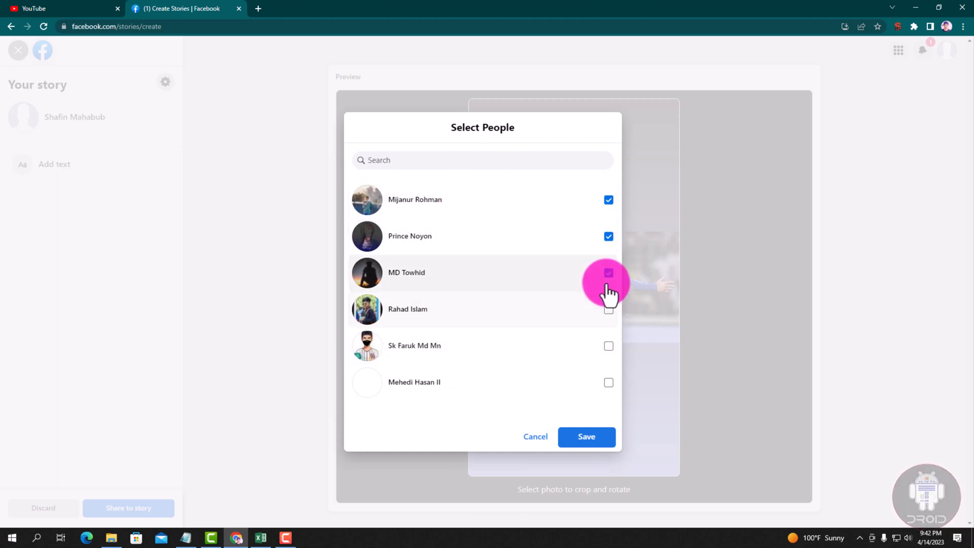
pyautogui.click(609, 274)
pyautogui.click(608, 237)
pyautogui.click(608, 200)
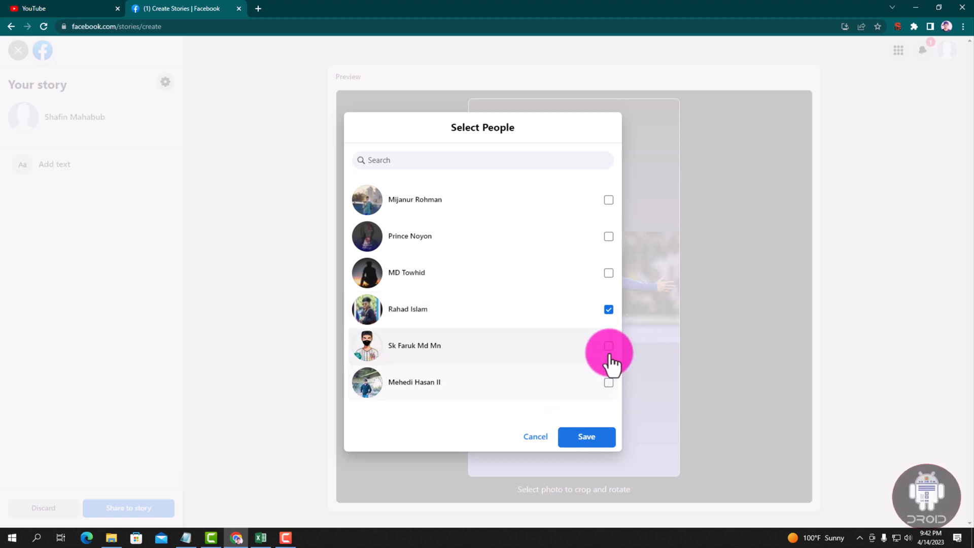
# - Check the wanted friends so three are hidden from the story, and save the selection
pyautogui.click(608, 347)
pyautogui.click(609, 383)
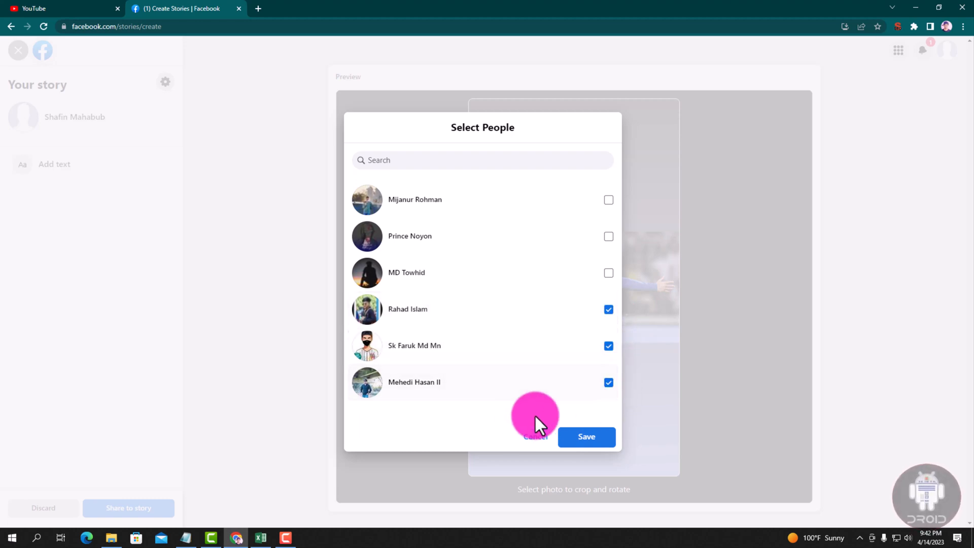
pyautogui.click(592, 444)
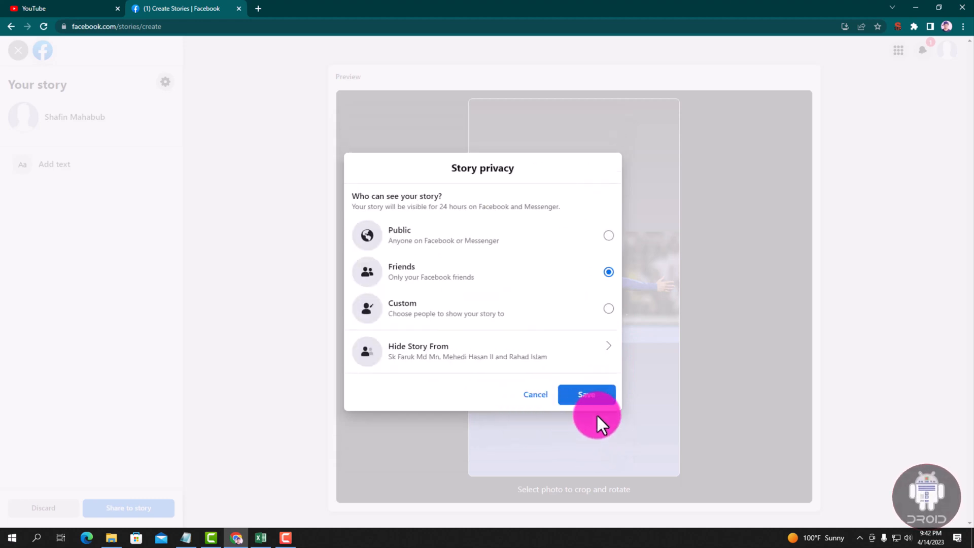
# - Save the story privacy and return to the footballer photo preview
pyautogui.click(591, 397)
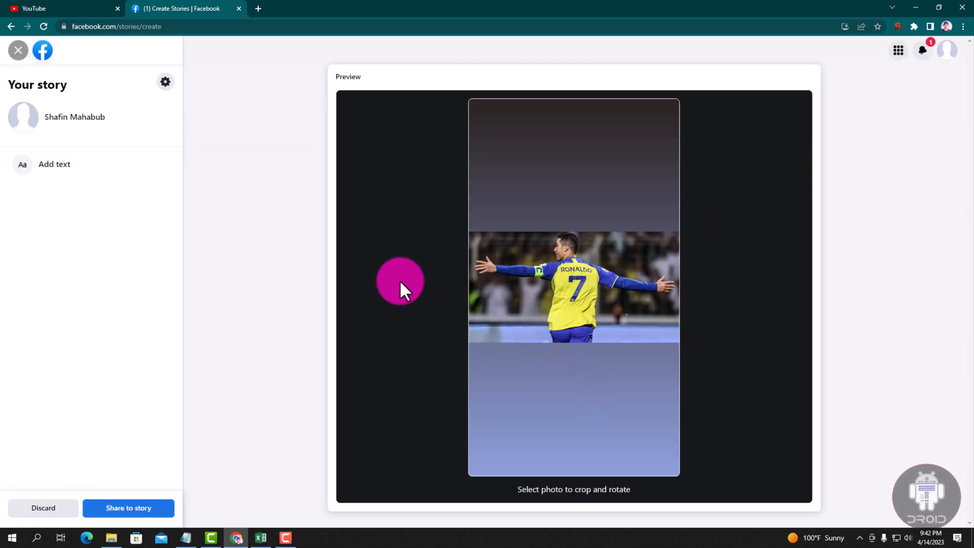